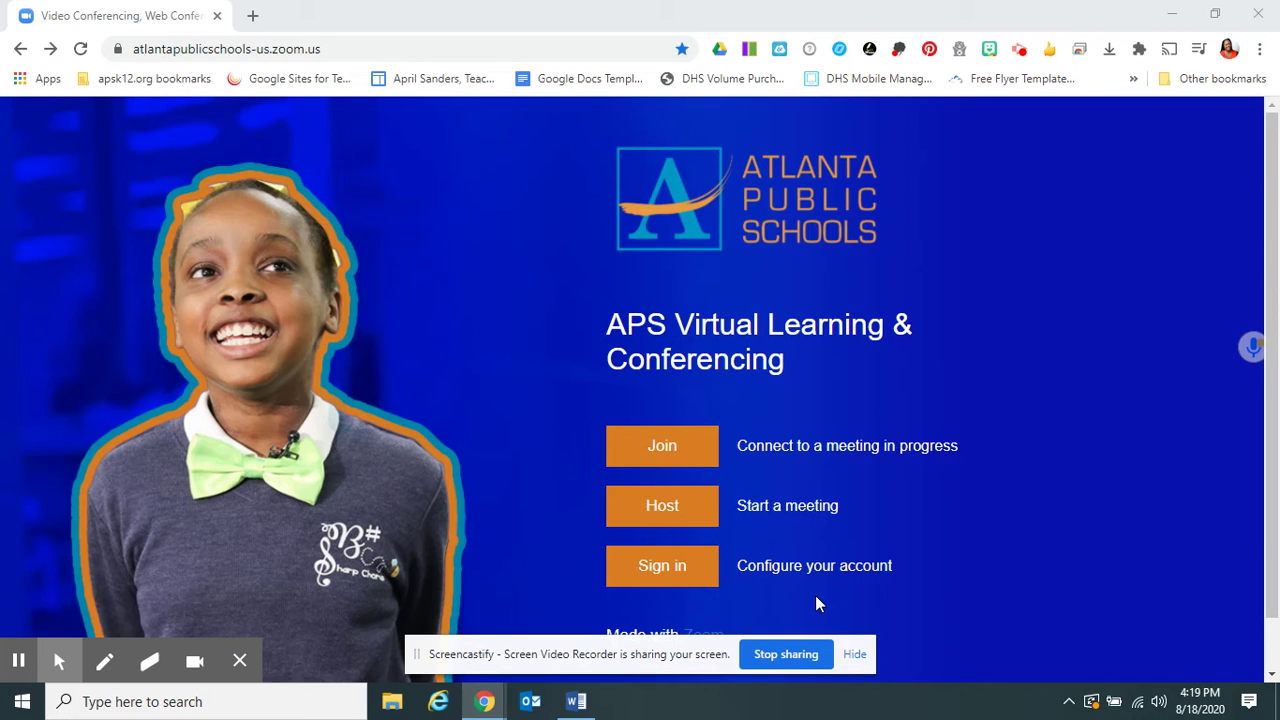
Step: Sign in to the school district's Zoom account from the APS landing page
click(678, 571)
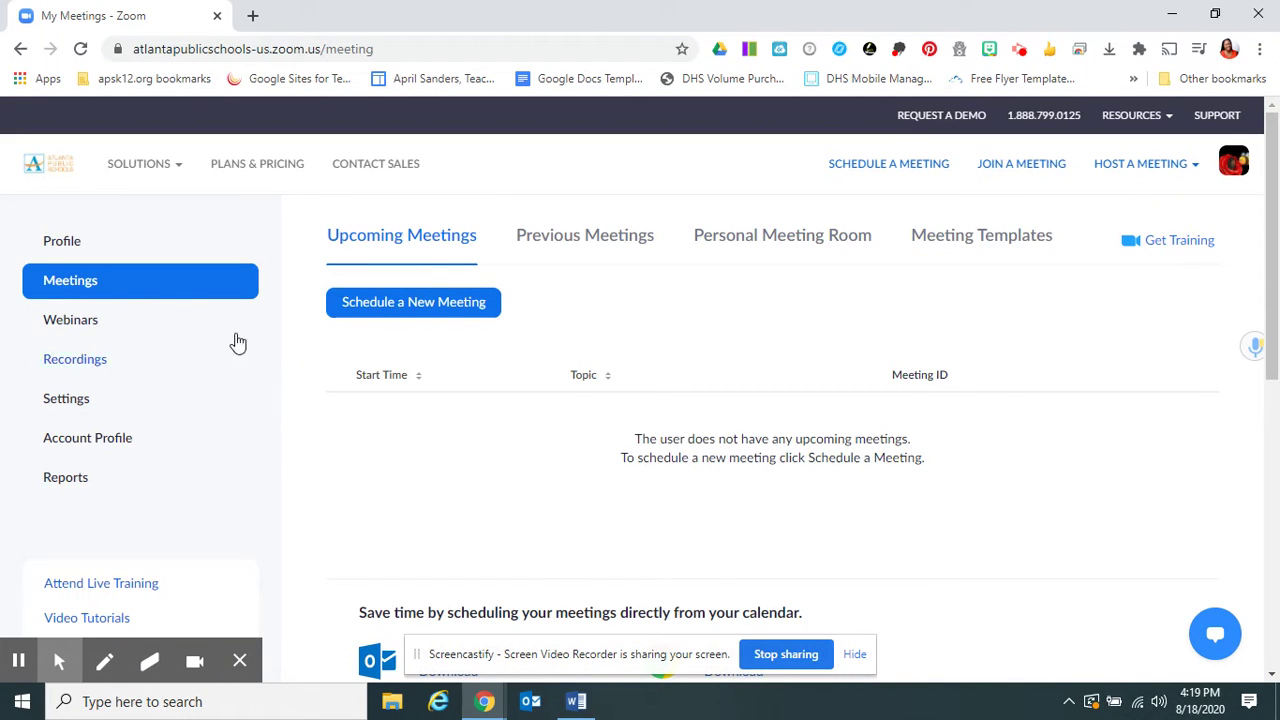
Step: Go to the Profile page down to the Personal Meeting ID section
click(50, 250)
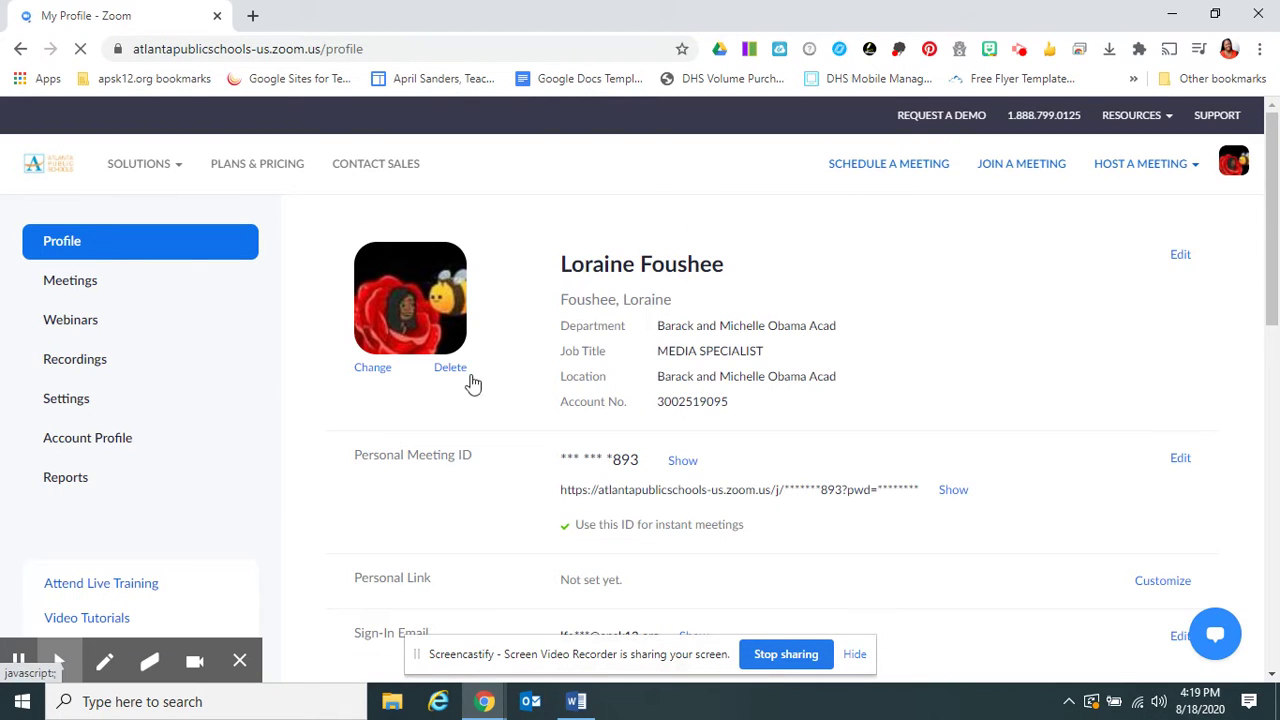
scroll(509, 397, down, 2)
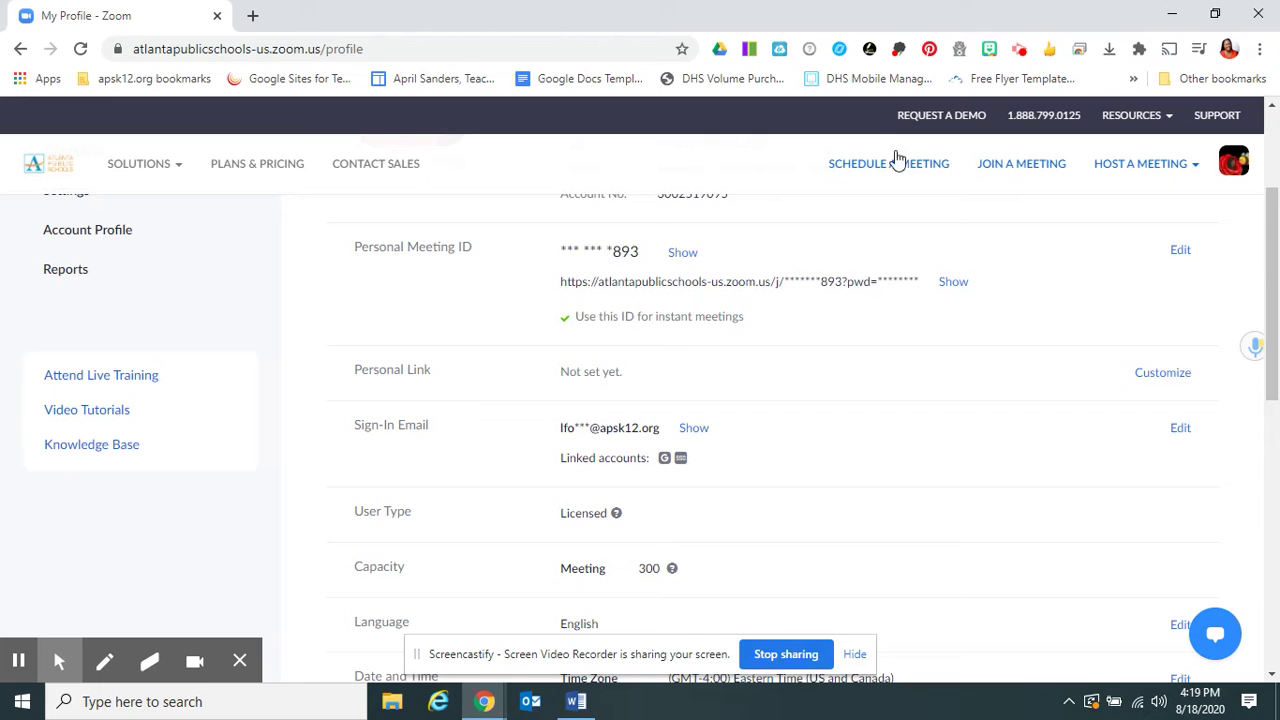
Step: Reveal the full personal meeting link with its password and select the whole URL
click(954, 283)
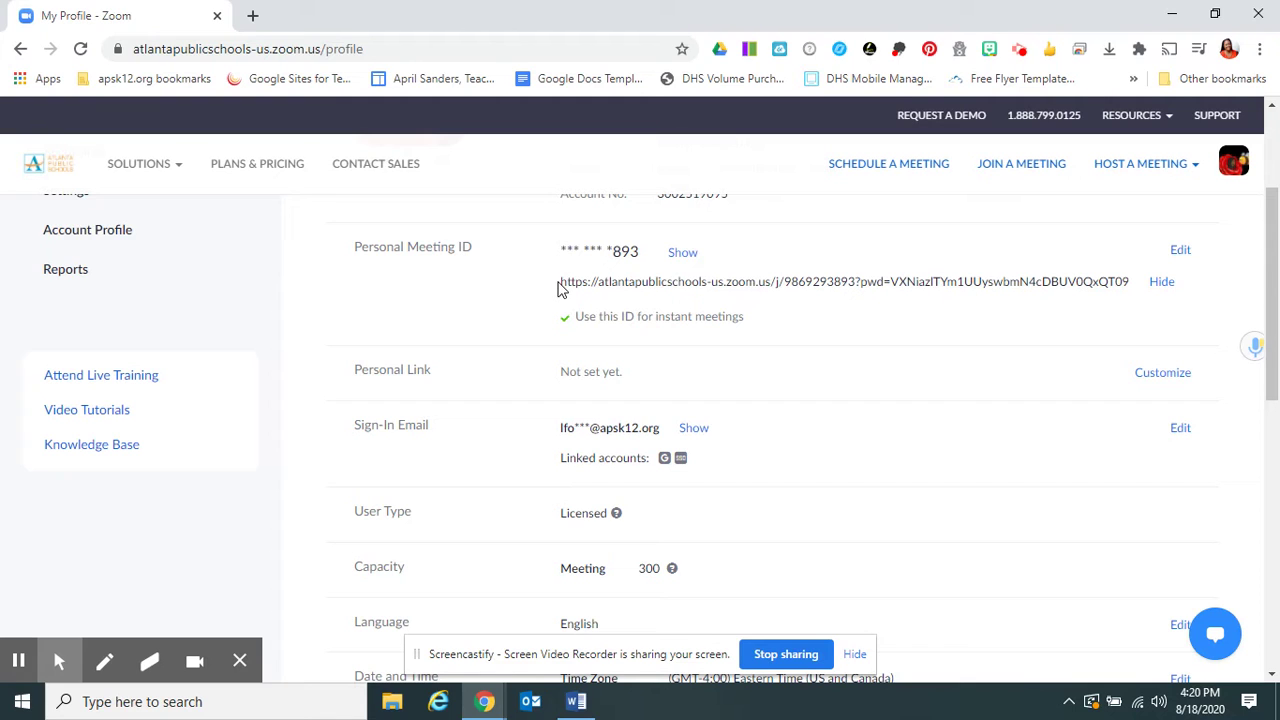
drag(560, 284, 1131, 280)
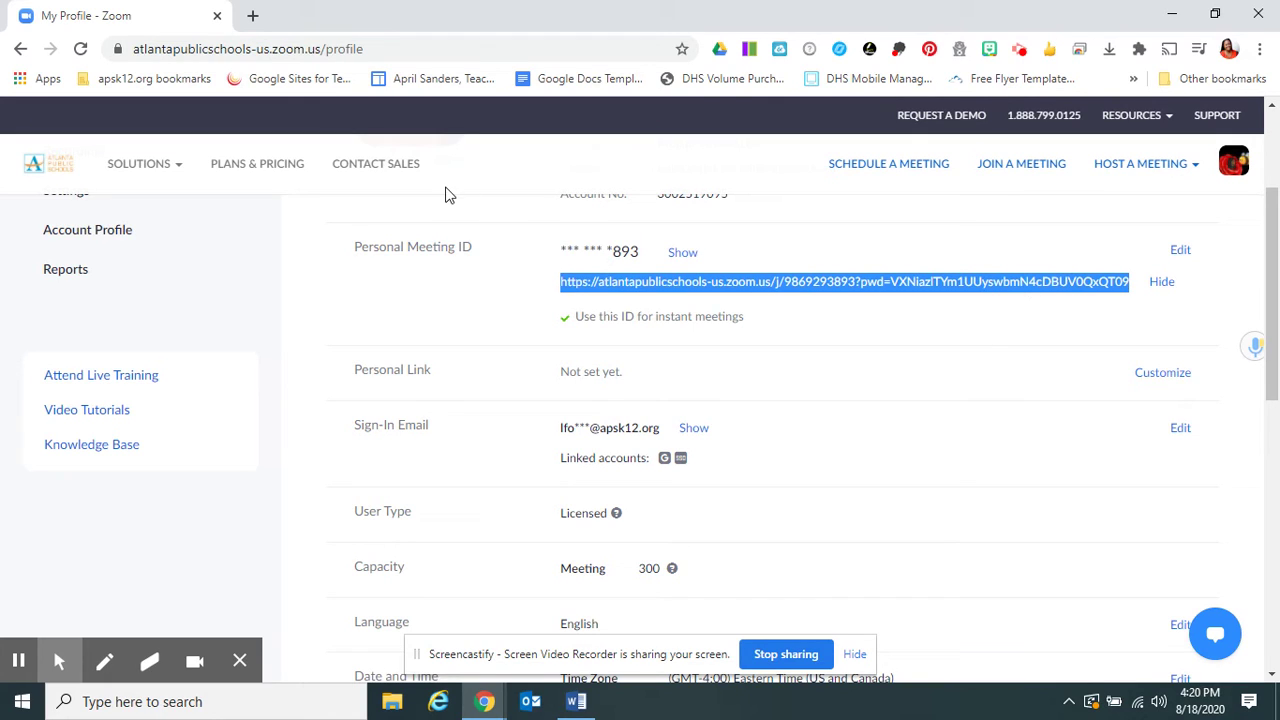
Step: Load tinyurl.com in a new Chrome tab, trimming the autocompleted address path
click(253, 16)
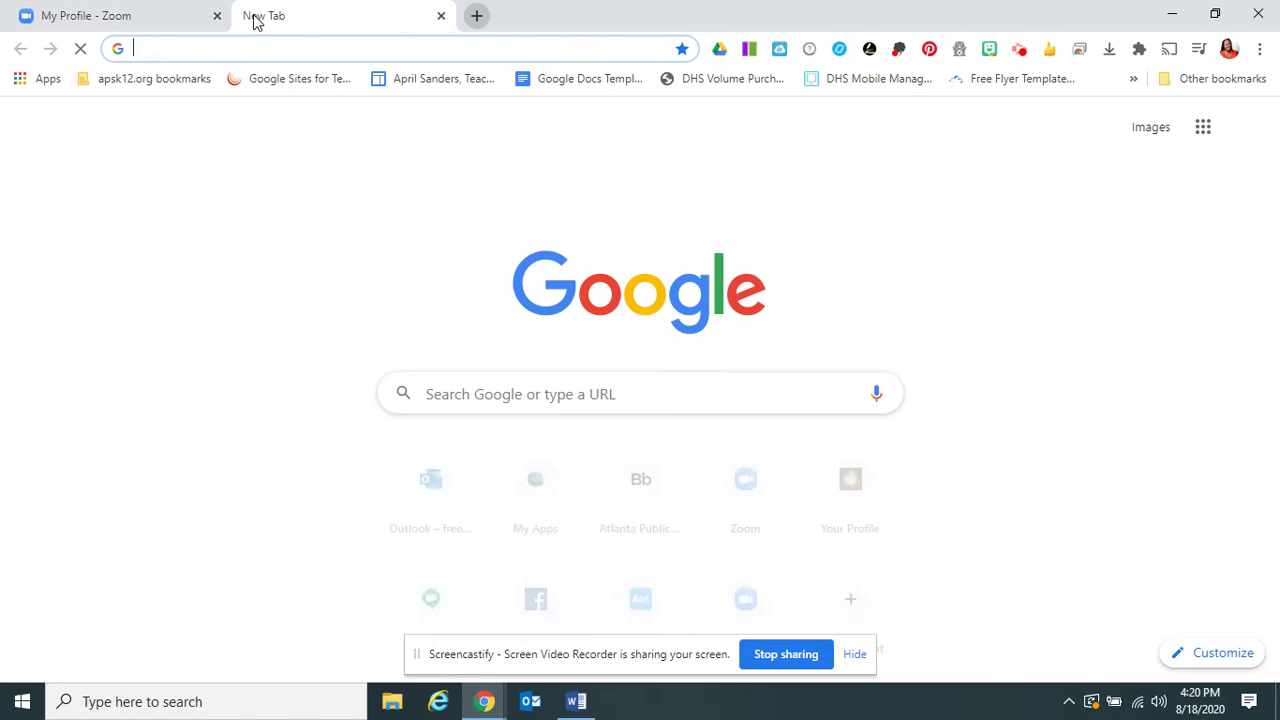
text(tiny)
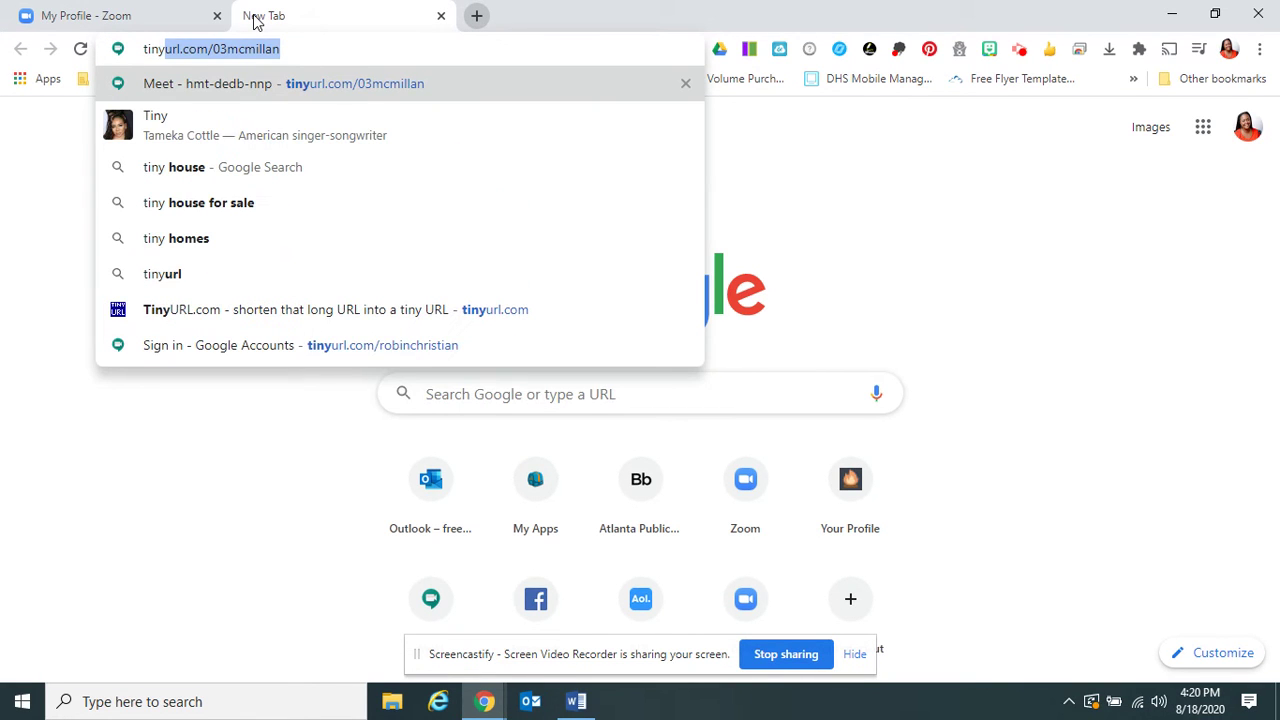
key(Right)
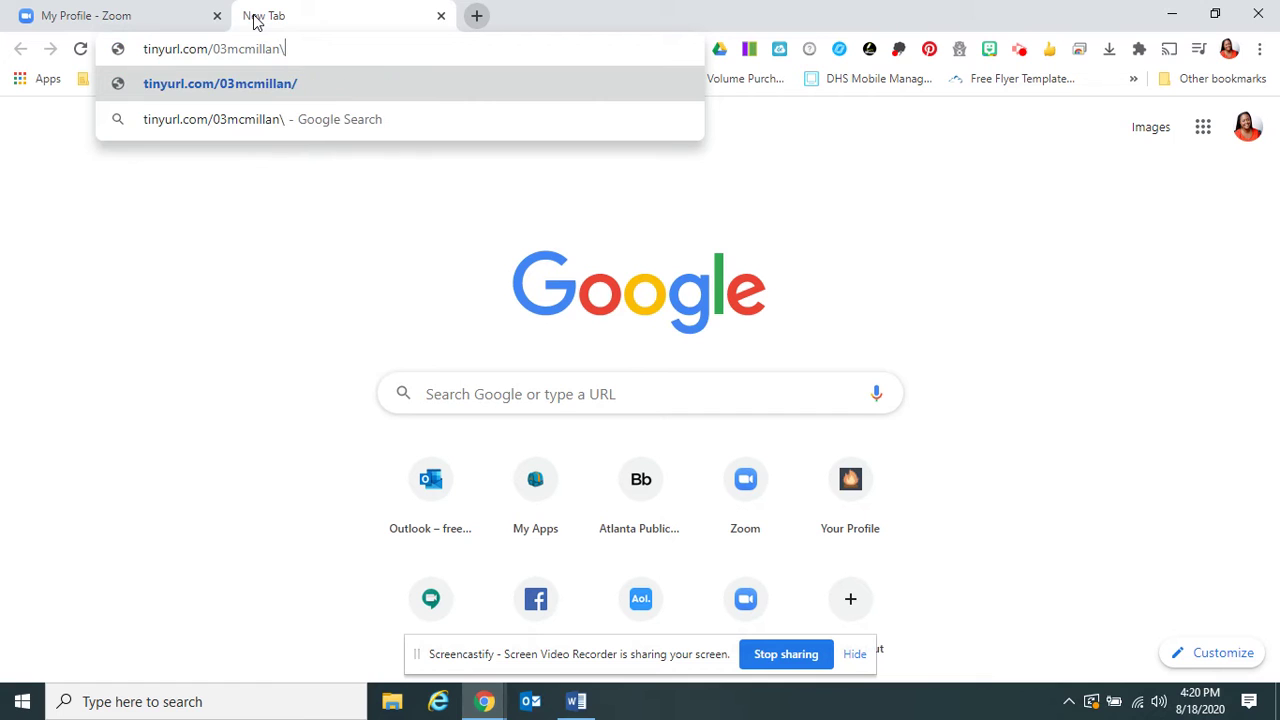
key(BackSpace)
key(BackSpace)
key(BackSpace)
key(BackSpace)
key(BackSpace)
key(BackSpace)
key(BackSpace)
key(BackSpace)
key(BackSpace)
key(BackSpace)
key(BackSpace)
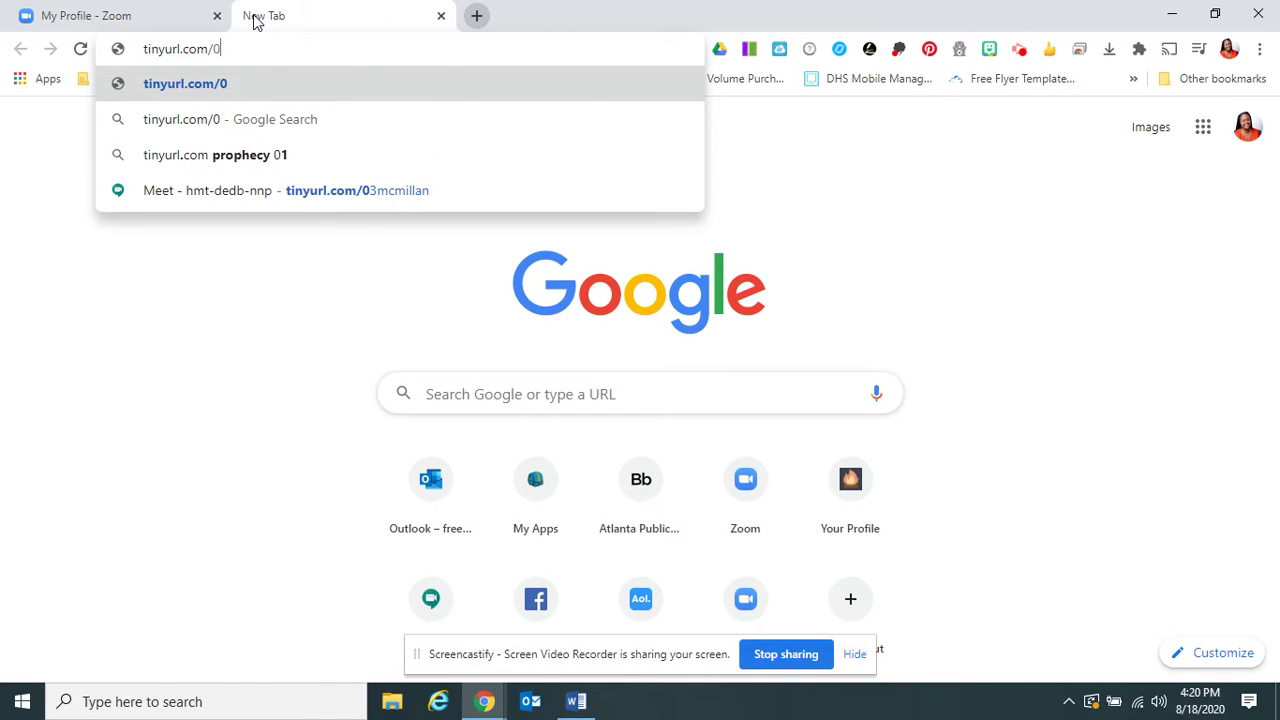
key(Return)
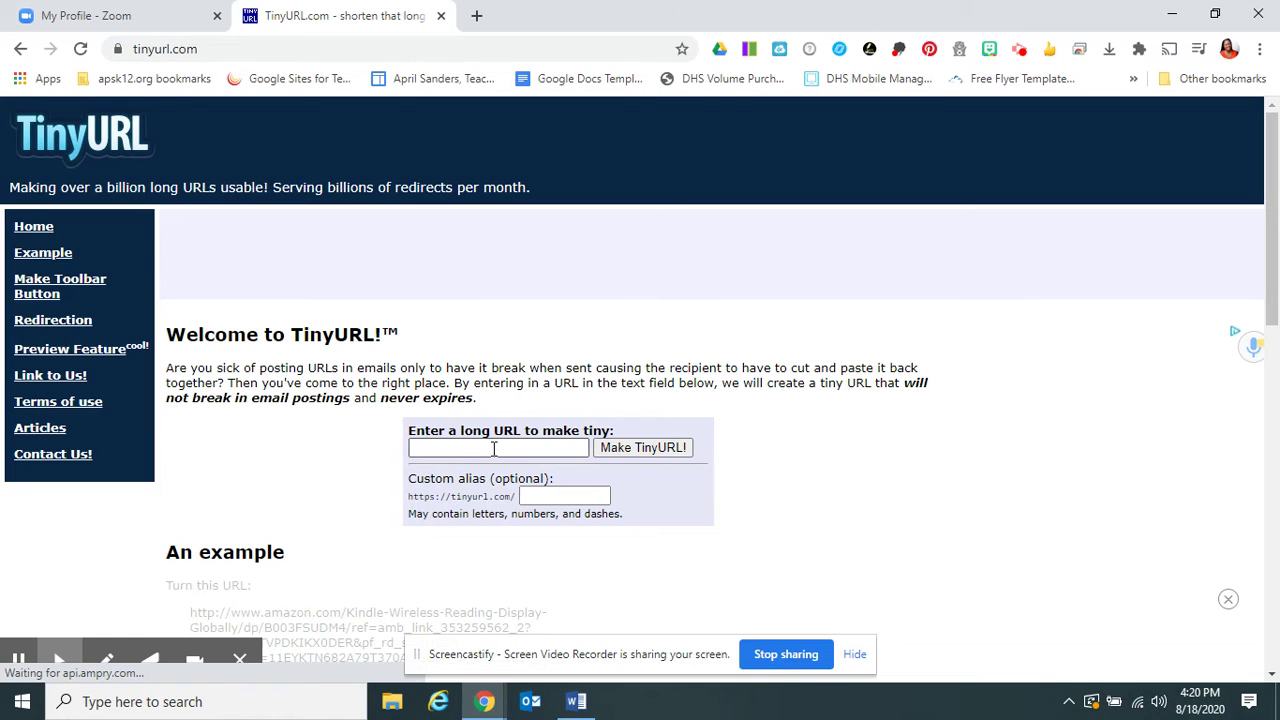
Step: Paste the copied Zoom meeting link into TinyURL's long-URL field
click(495, 450)
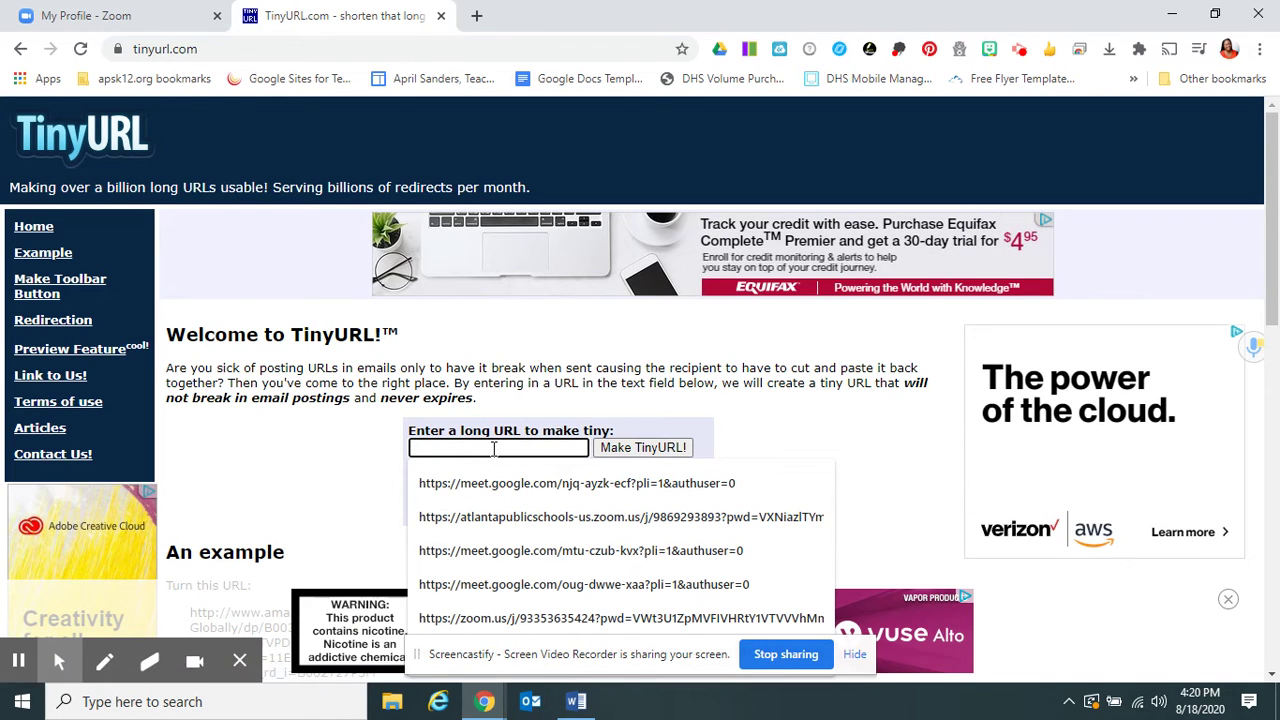
key(ctrl+v)
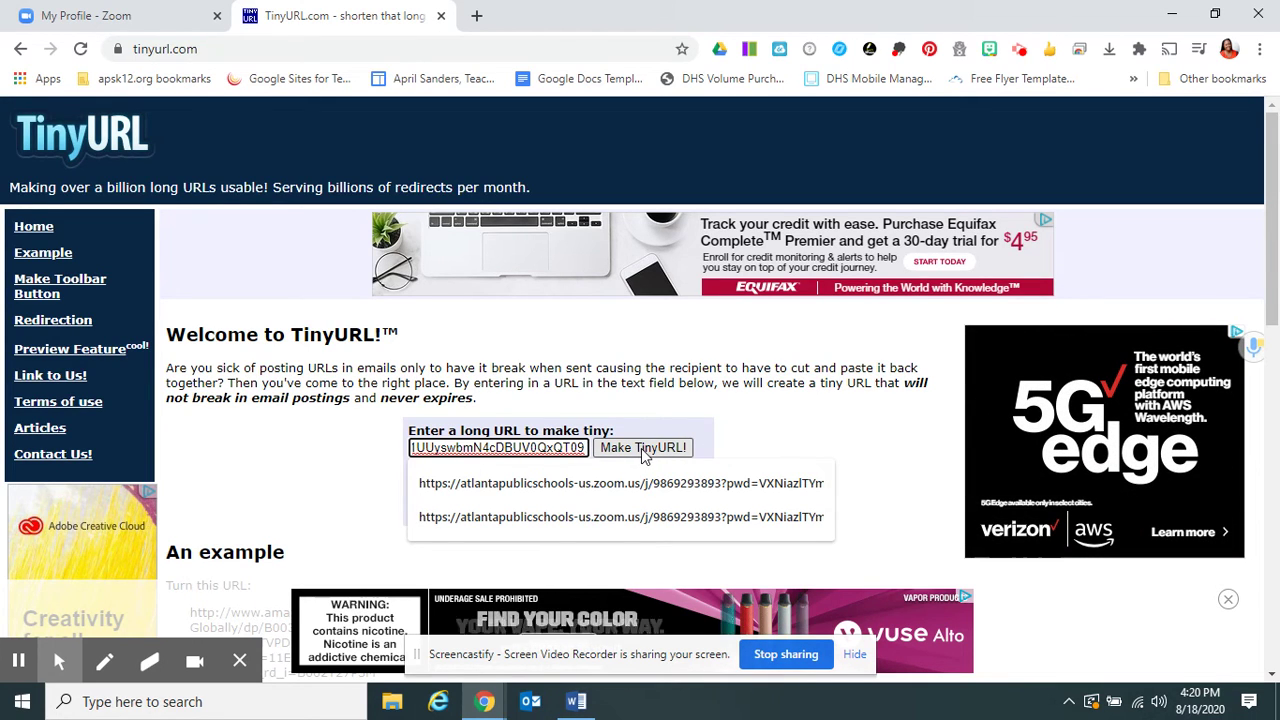
click(779, 426)
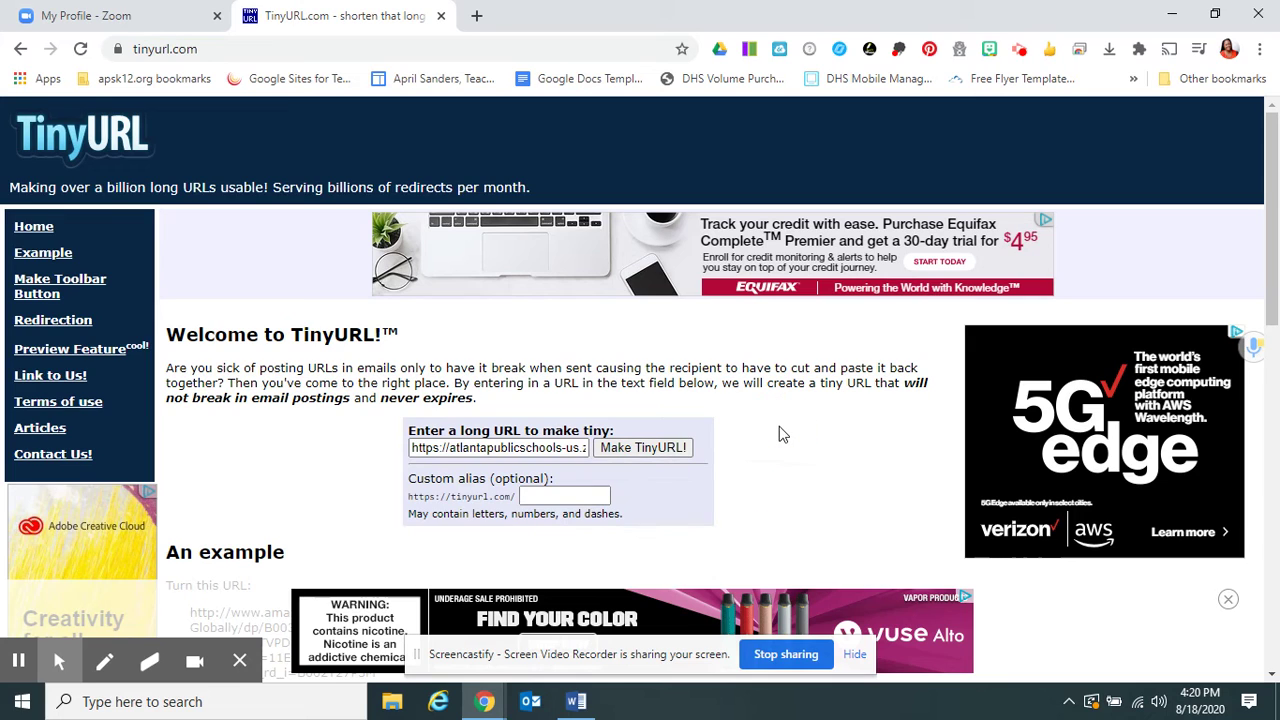
click(586, 494)
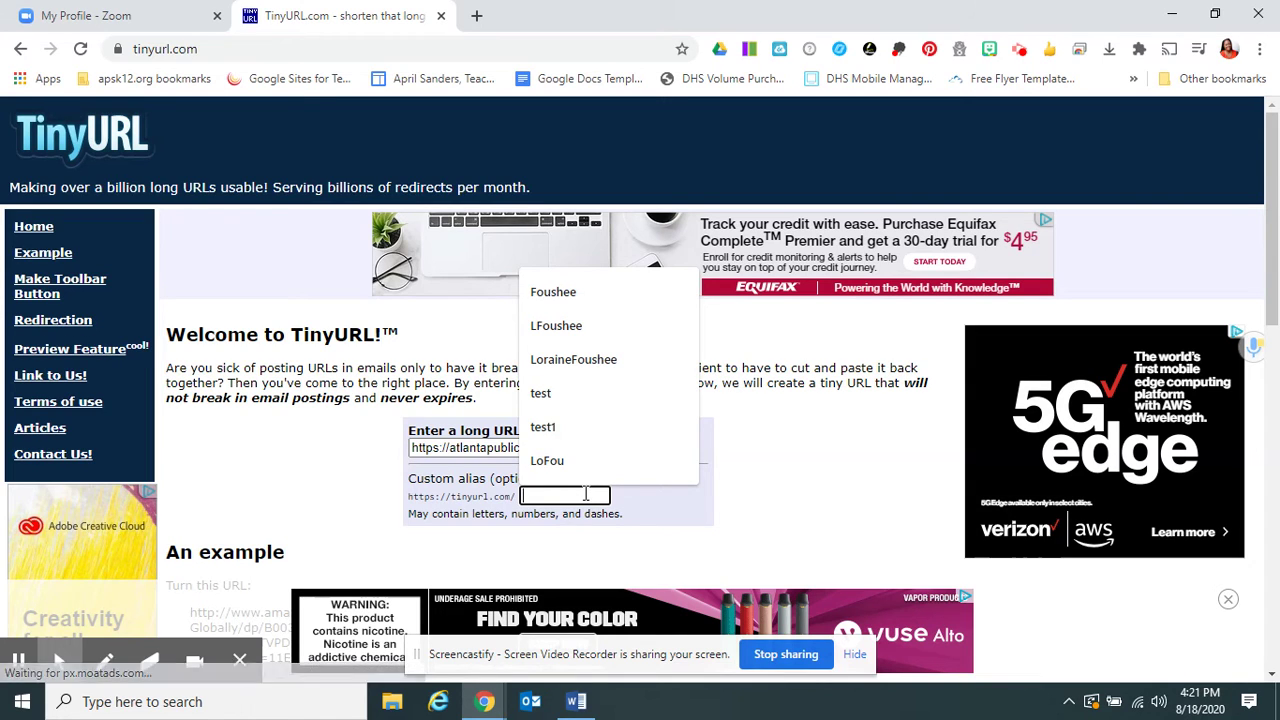
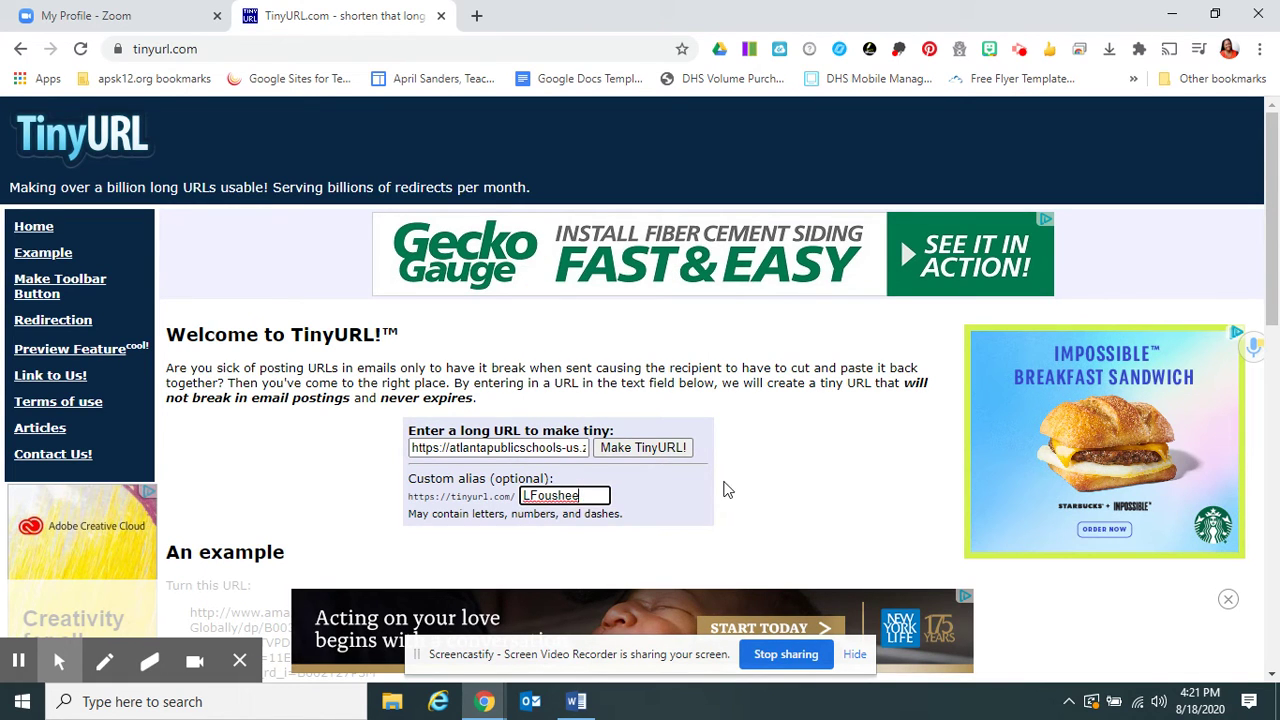
Step: Make the TinyURL with the teacher's name as its custom alias
click(643, 448)
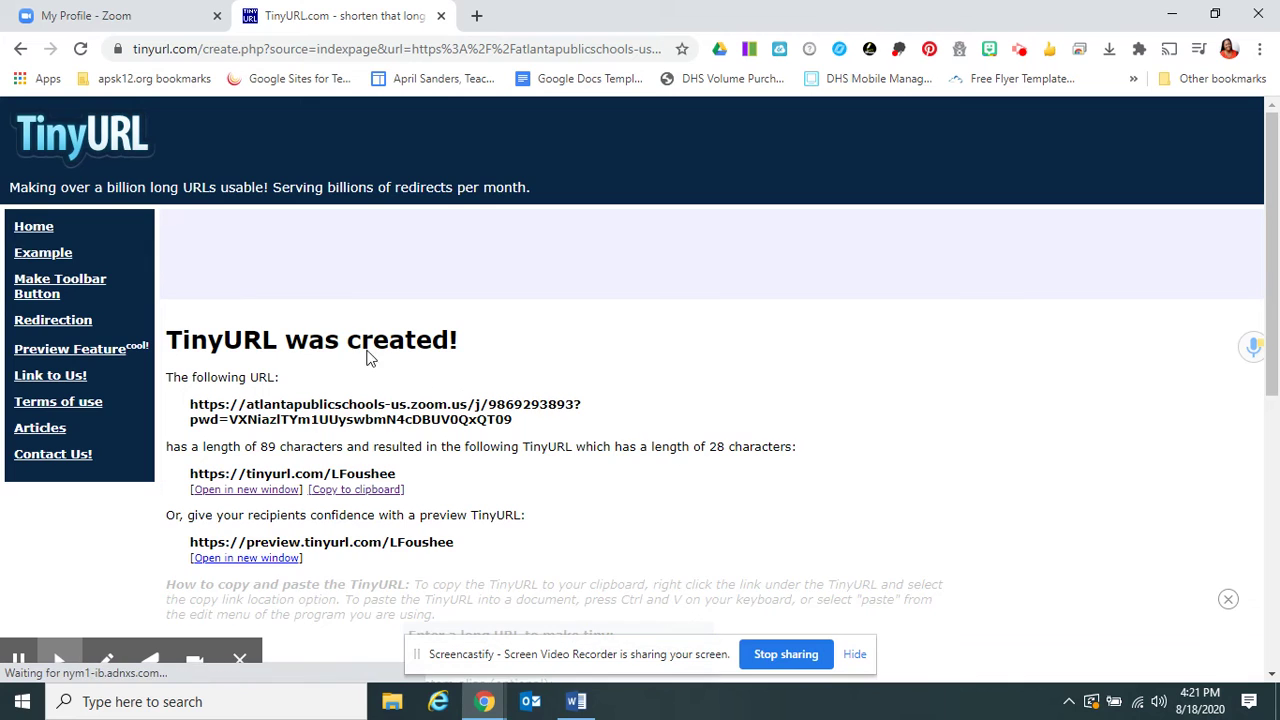
Step: Copy the newly created tinyurl.com short link to the clipboard
scroll(367, 357, down, 1)
scroll(367, 357, down, 1)
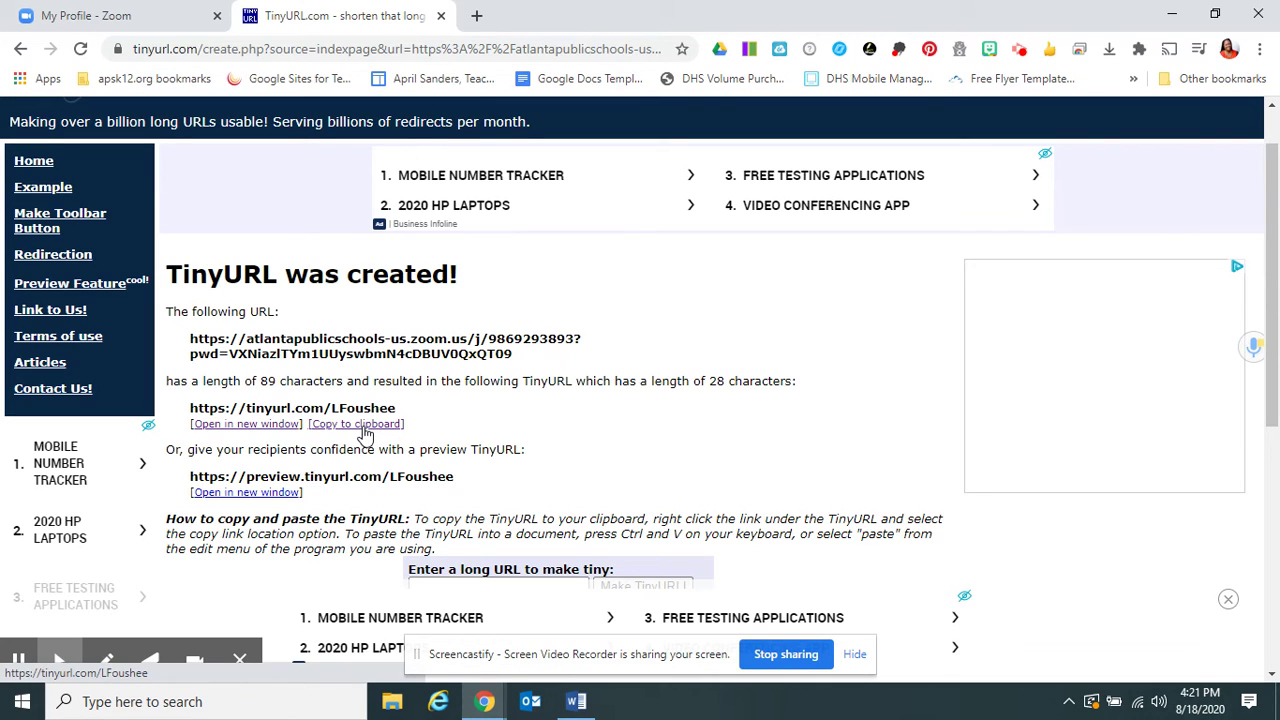
click(364, 432)
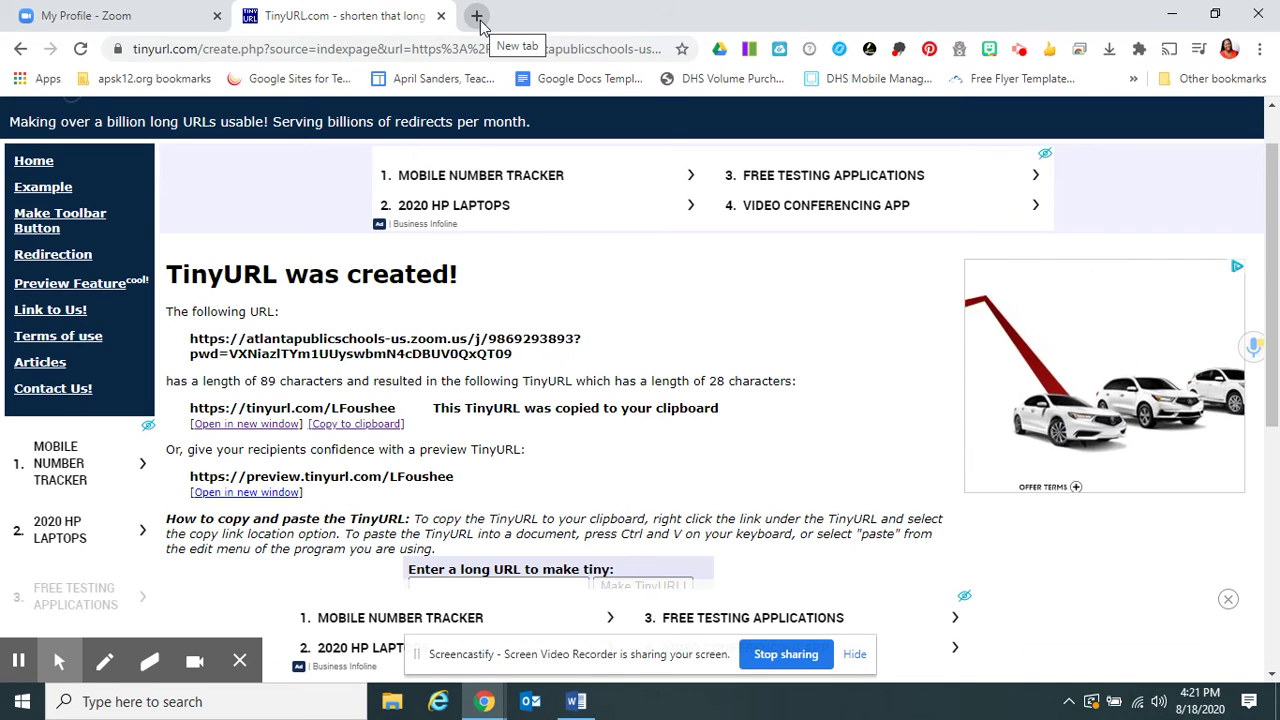
Step: Paste the short link into a fresh tab and load it to test the redirect
click(148, 16)
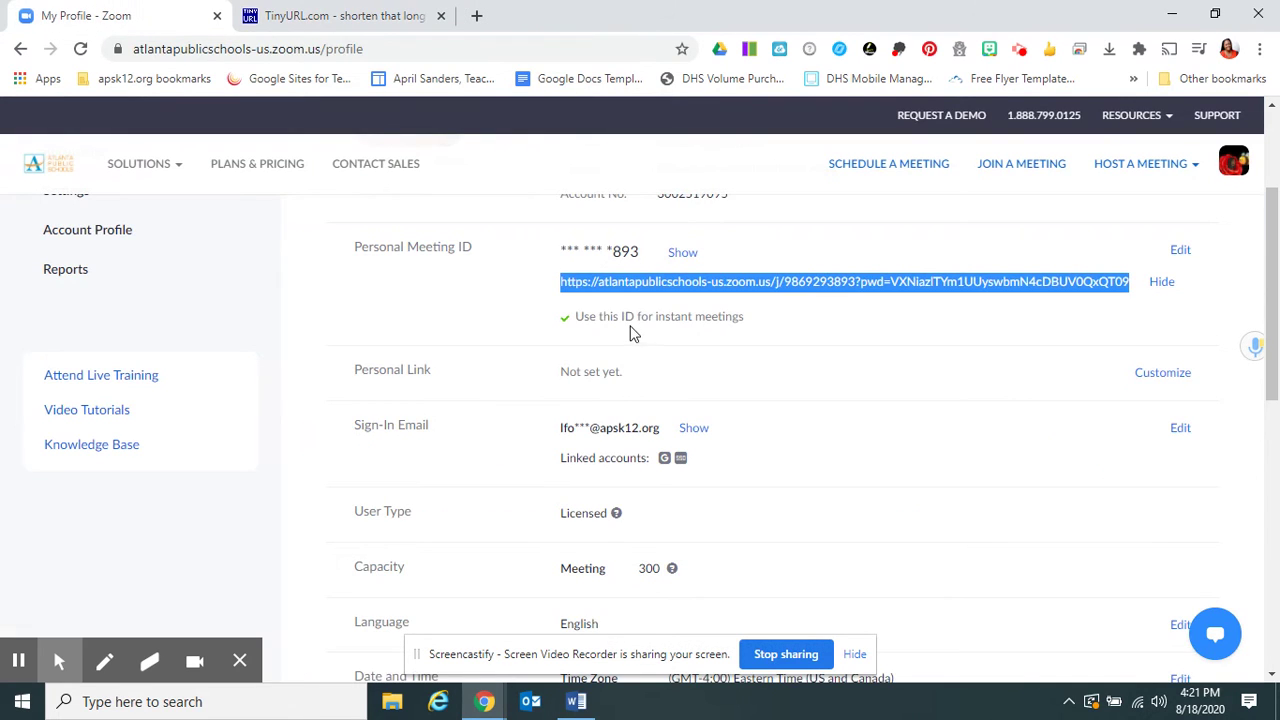
click(476, 16)
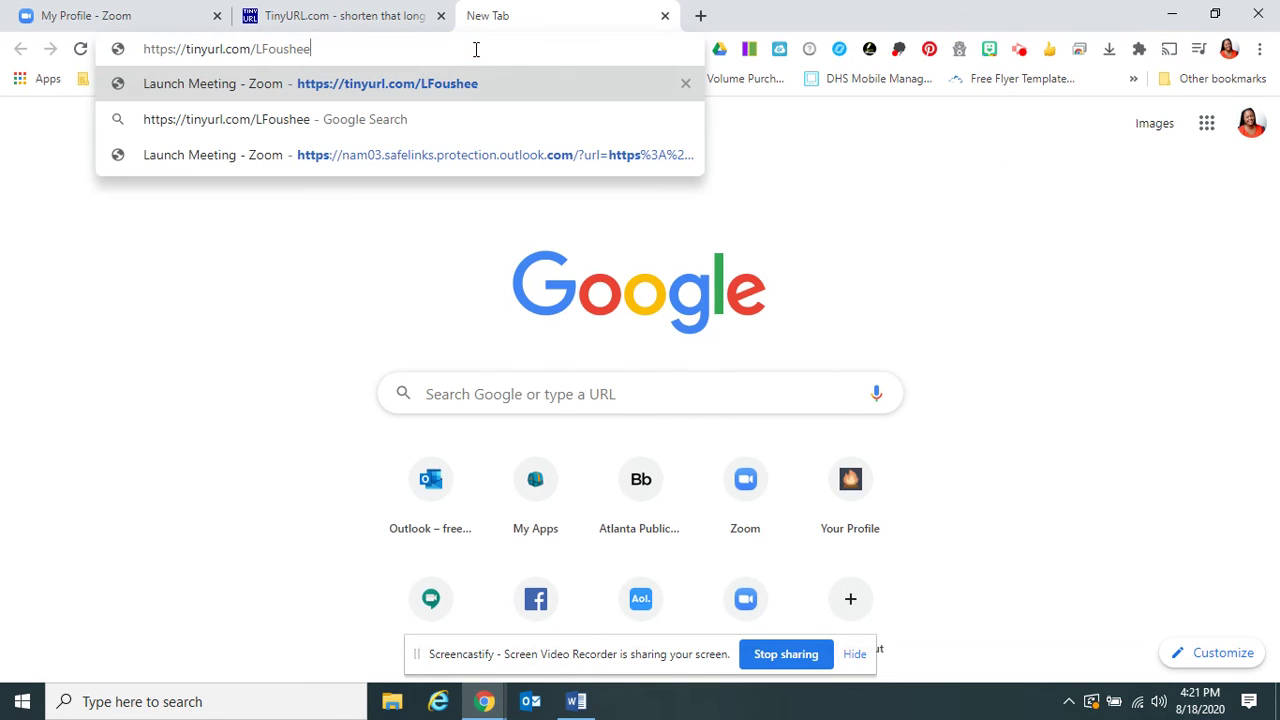
key(Return)
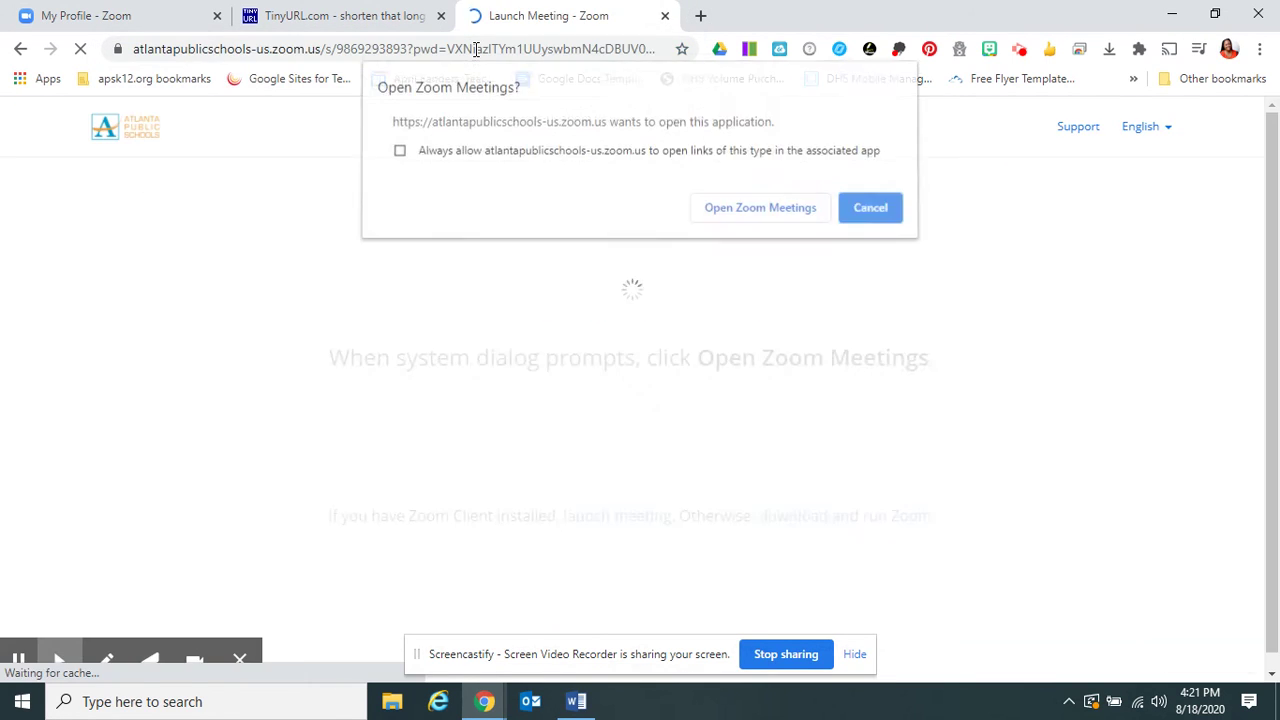
Step: Let Chrome open Zoom Meetings and bring the meeting window into view
click(790, 215)
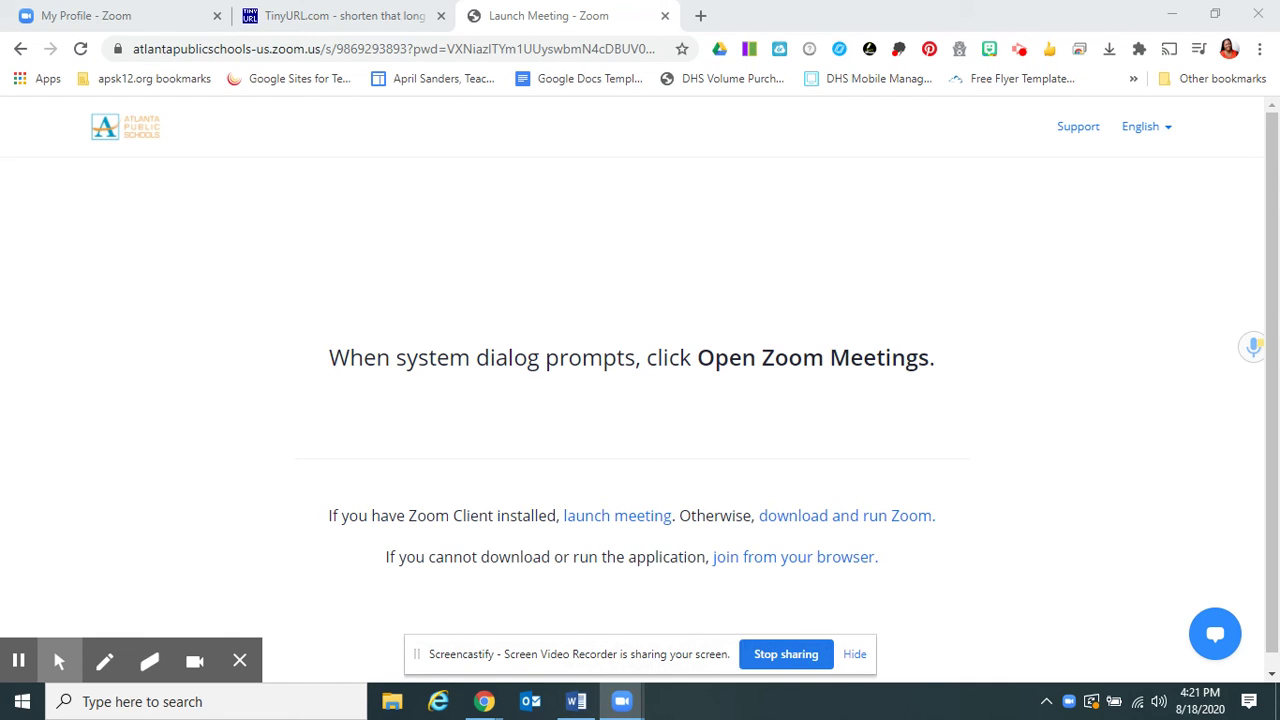
drag(1279, 155, 694, 1)
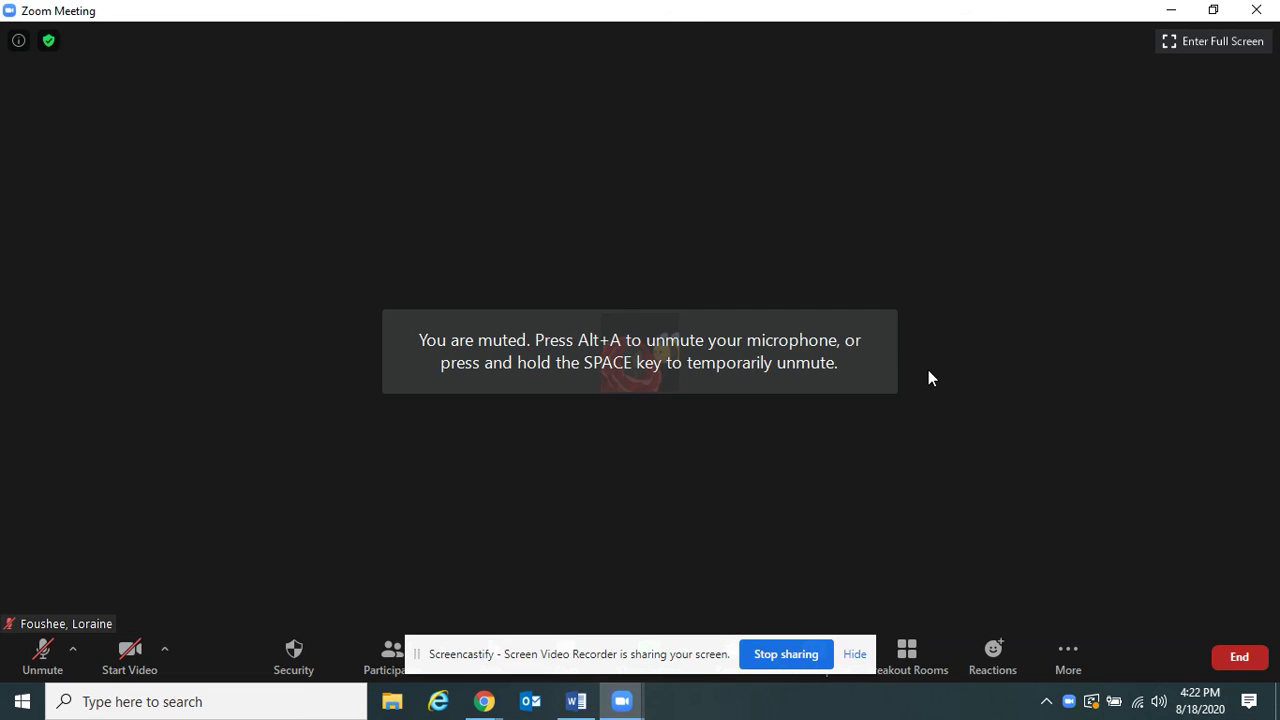
Step: Restore the meeting window to a smaller size, shifted slightly right over the browser
click(1213, 9)
drag(870, 33, 1024, 41)
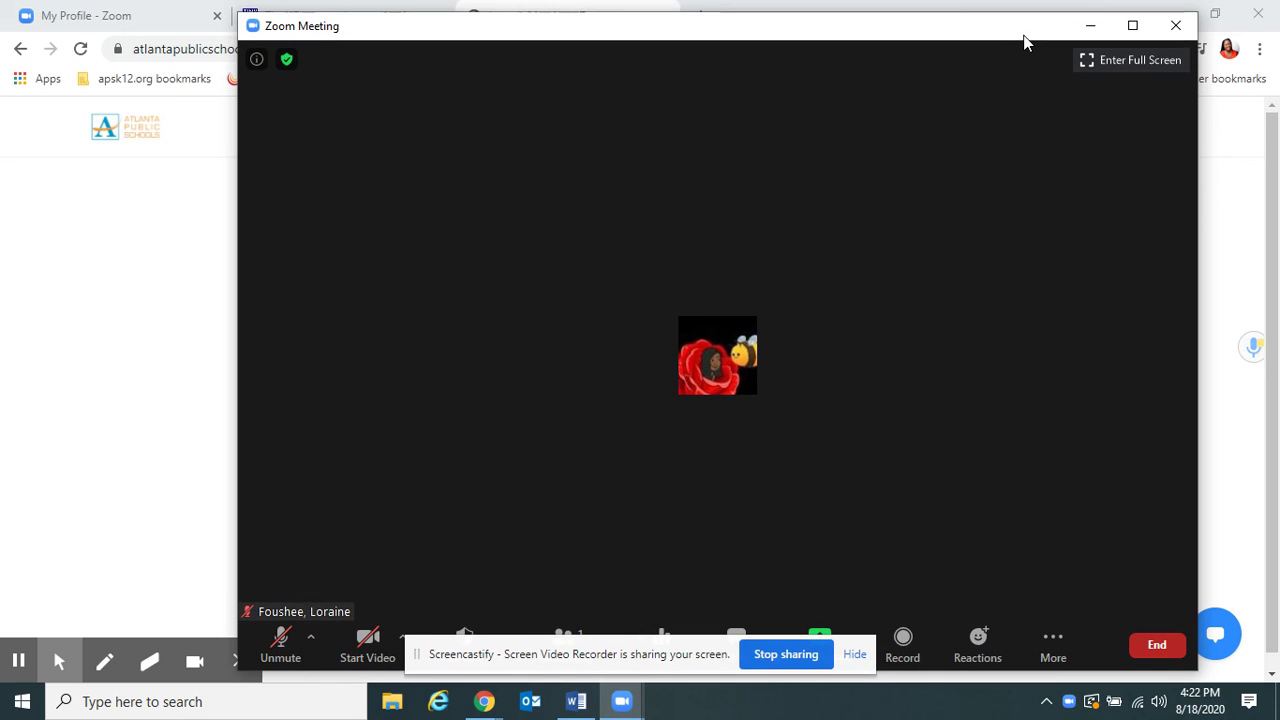